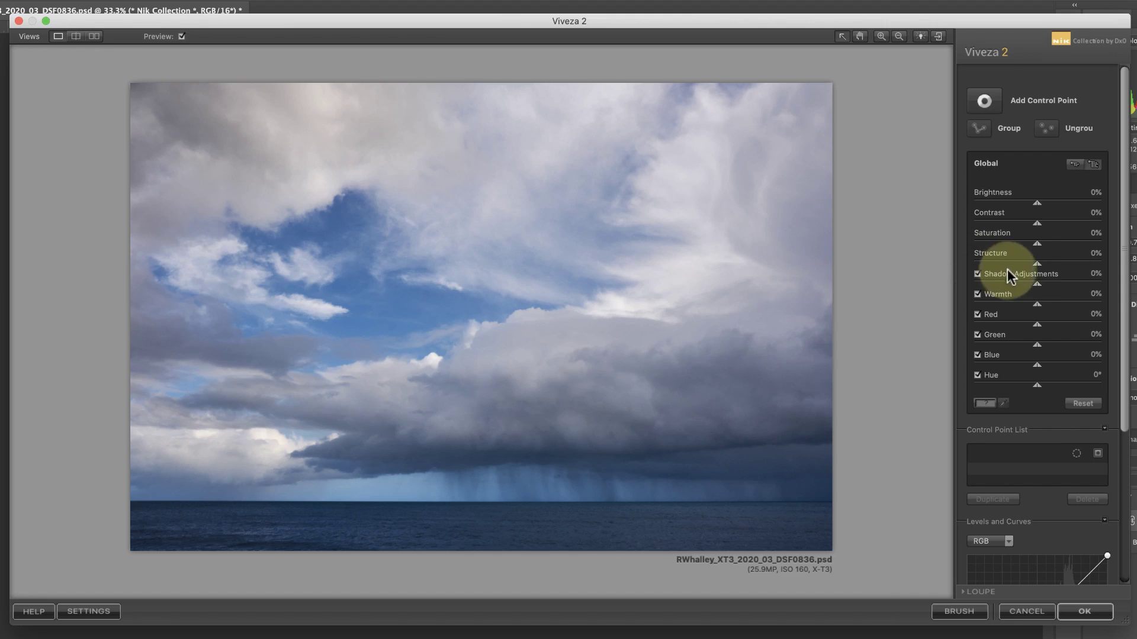
- Try the global Warmth at -9% and the global Red at -12%, resetting each adjustment to zero
mouse_move(1037, 304)
mouse_down()
mouse_move(1017, 304)
mouse_move(1032, 303)
mouse_up()
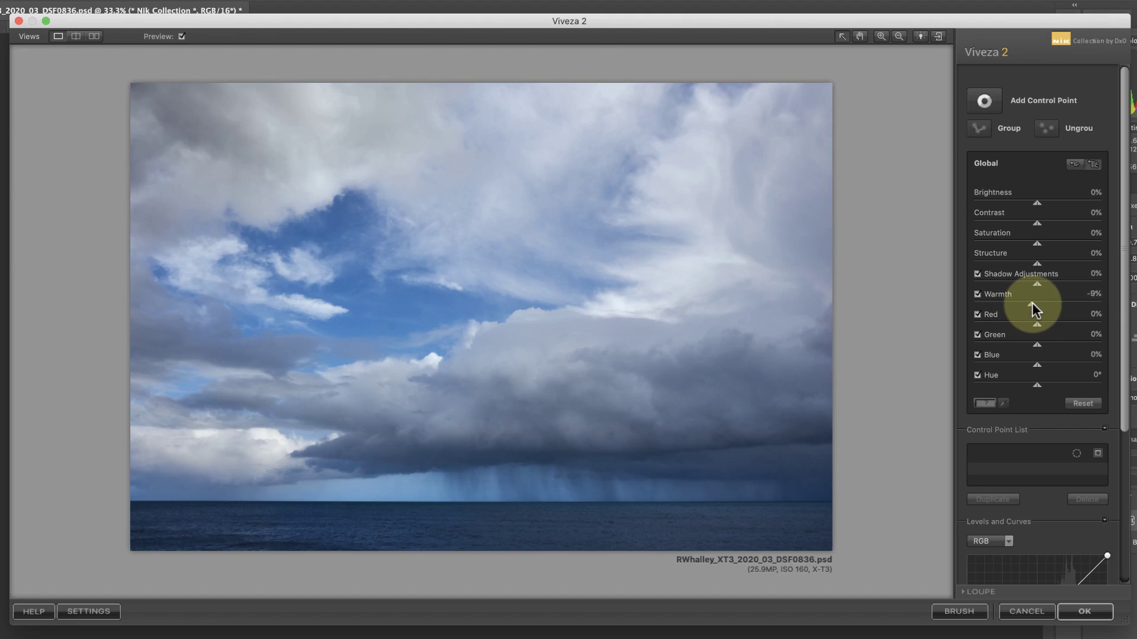
double_click(1032, 303)
drag(1036, 324, 1028, 323)
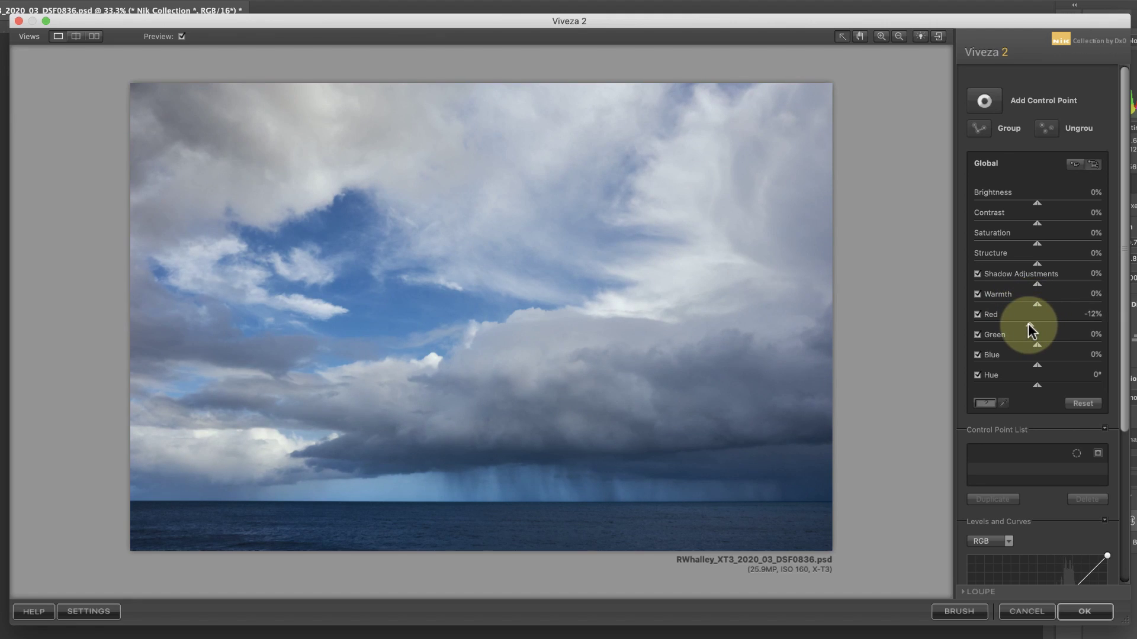
double_click(1029, 325)
- Try shifting the global Hue to -22° and -13°, and reset it to zero
drag(1039, 389, 1031, 391)
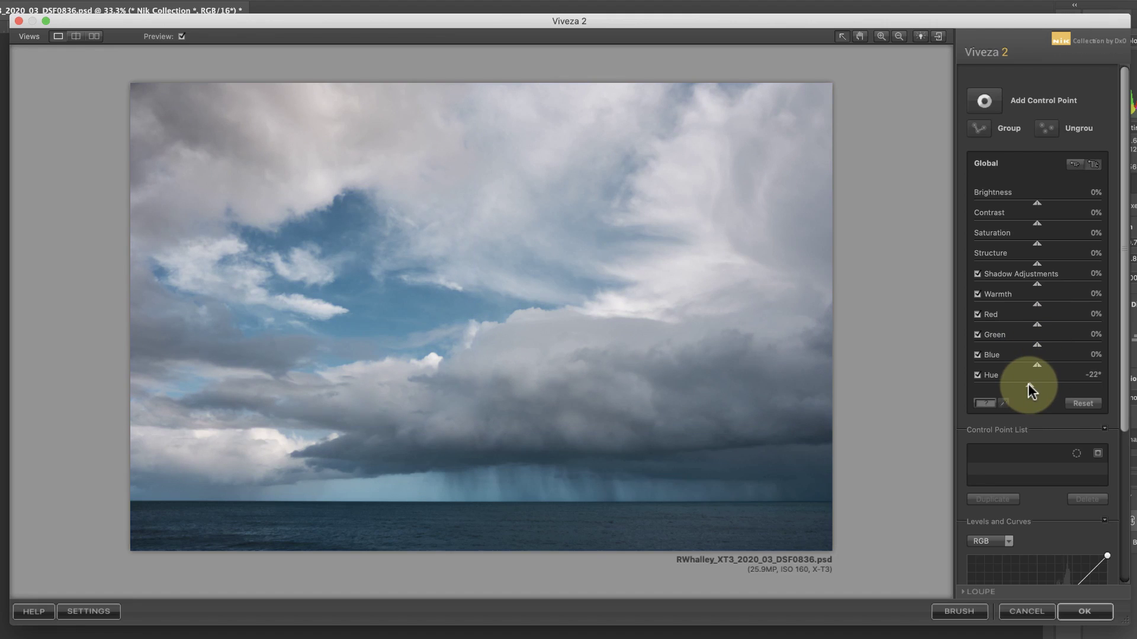
mouse_move(1028, 391)
mouse_down()
mouse_move(1047, 384)
mouse_move(1033, 385)
mouse_up()
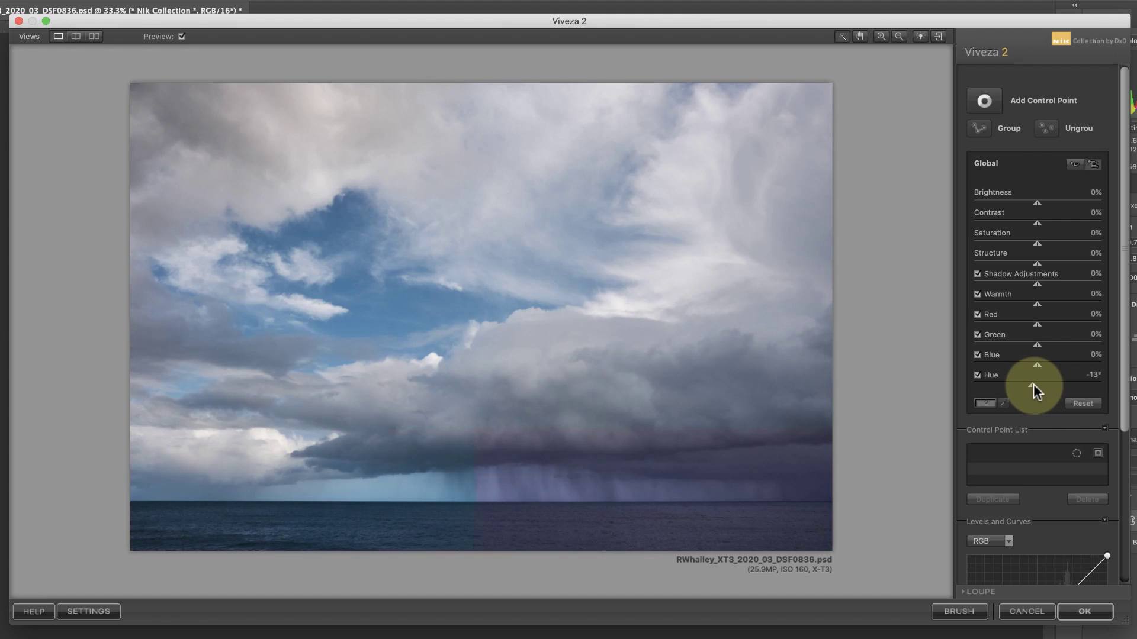
double_click(1033, 384)
- Set the global Red to -5% and toggle the Red adjustment off and on to compare its effect
drag(1036, 325, 1034, 324)
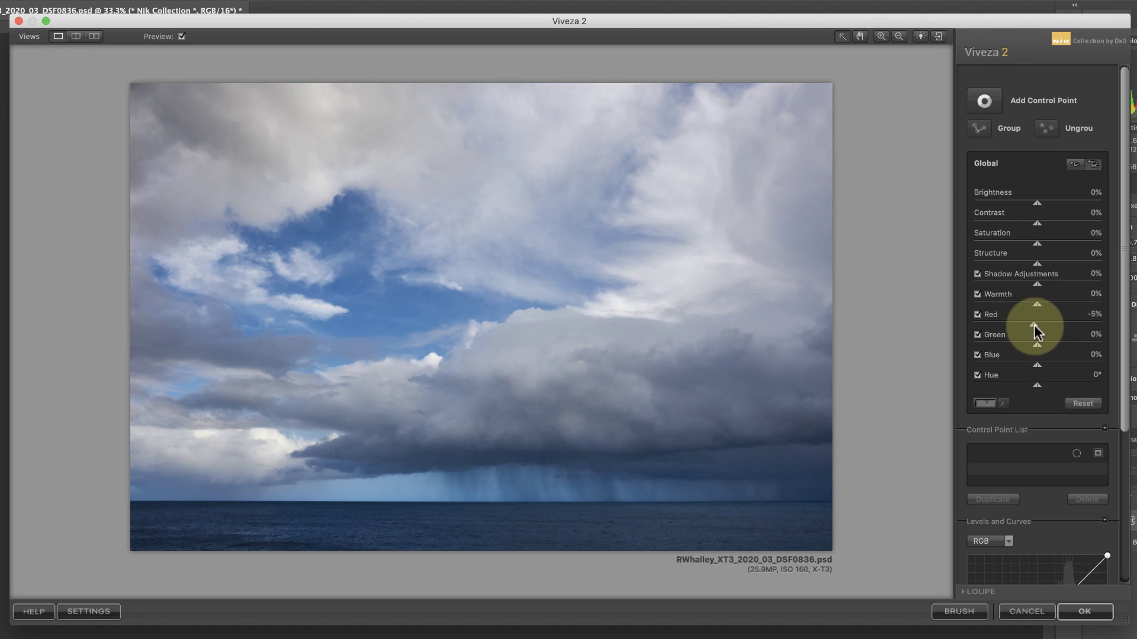
click(978, 315)
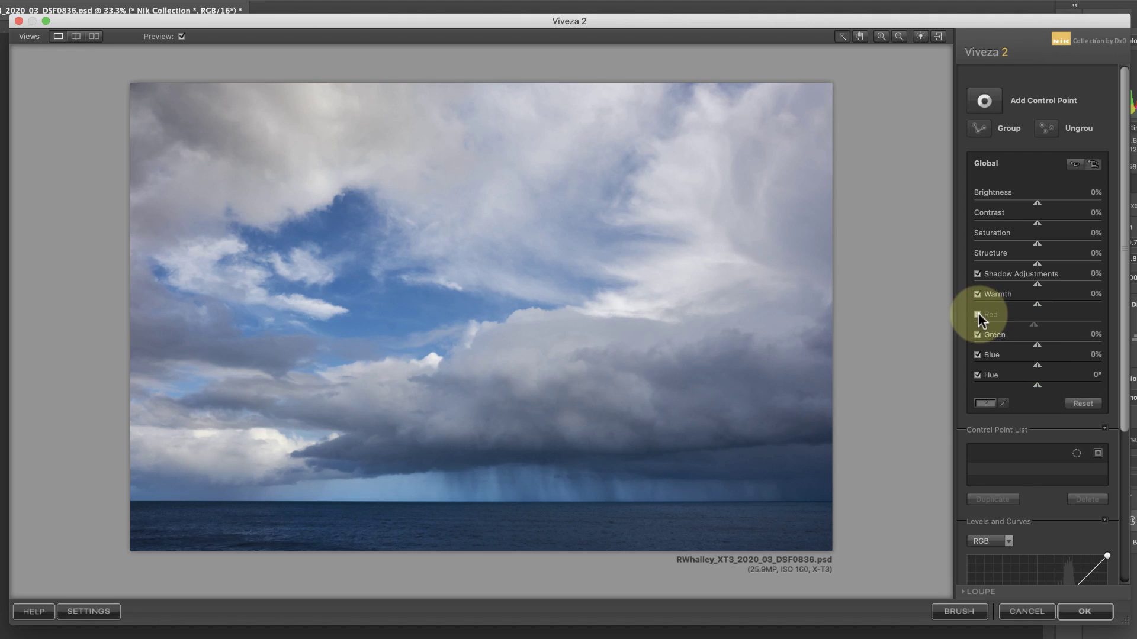
click(977, 314)
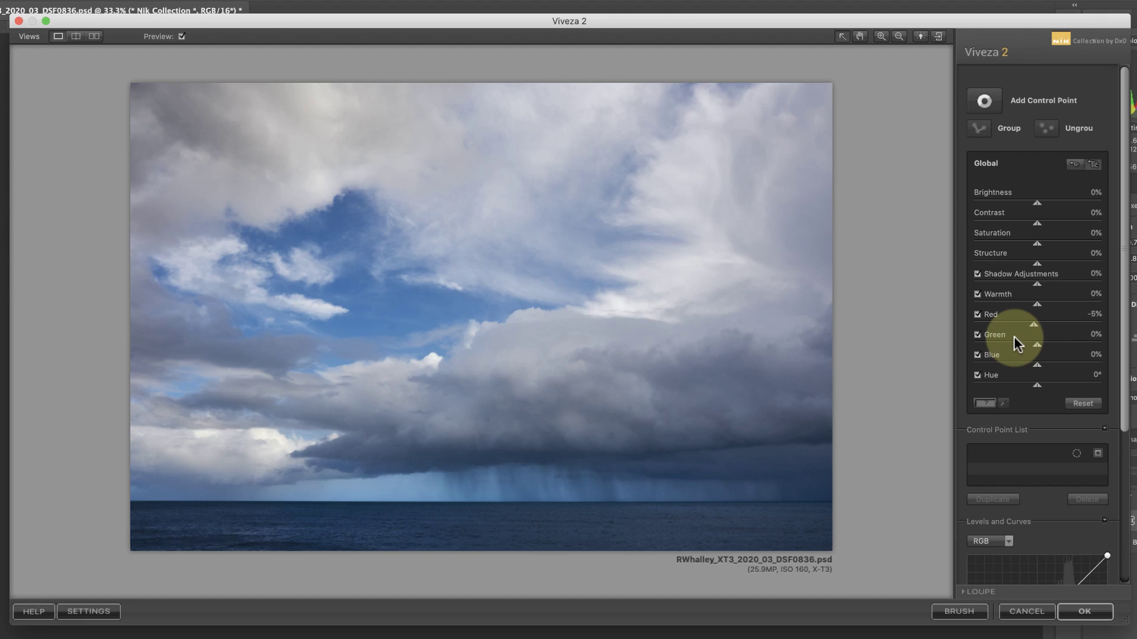
- Add a control point on the bright cloud just above the horizon and preview its selection
click(985, 102)
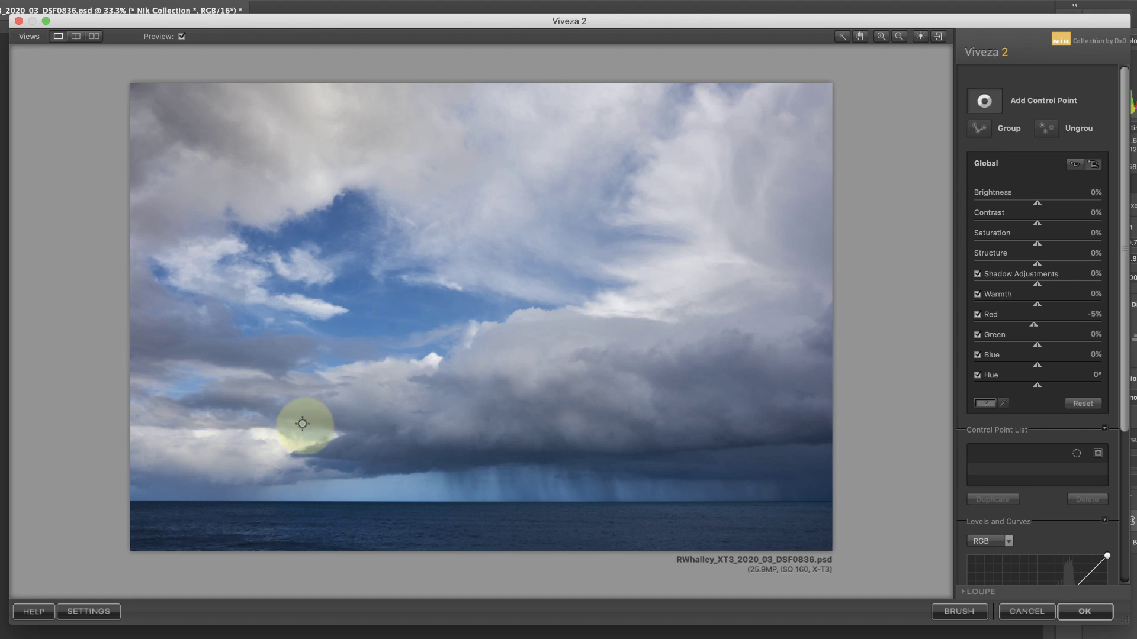
click(272, 436)
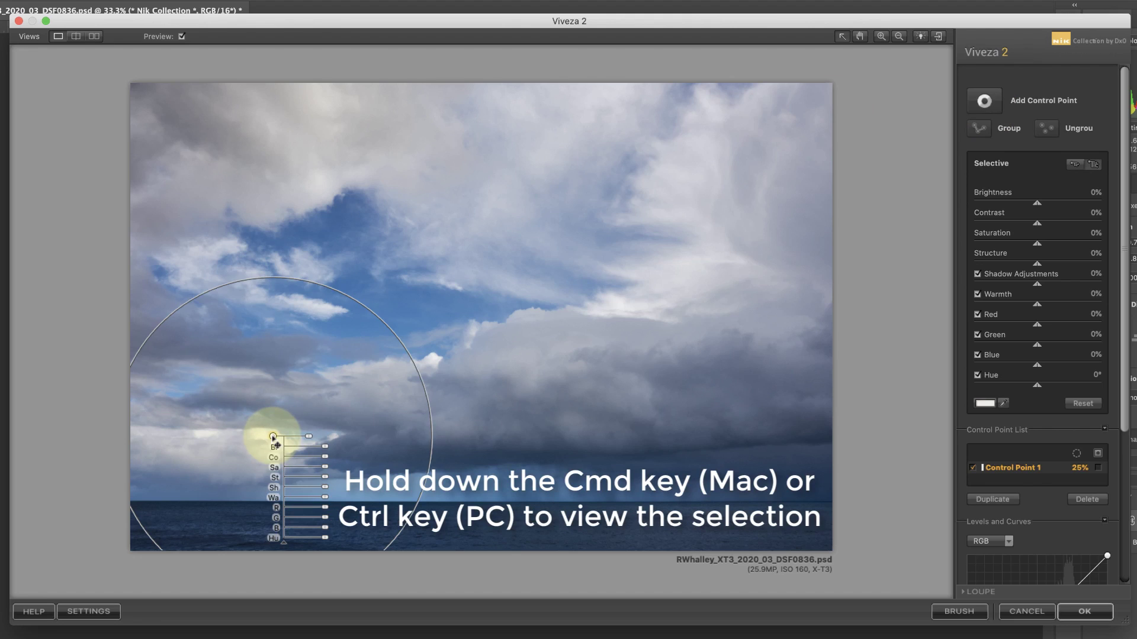
key(super)
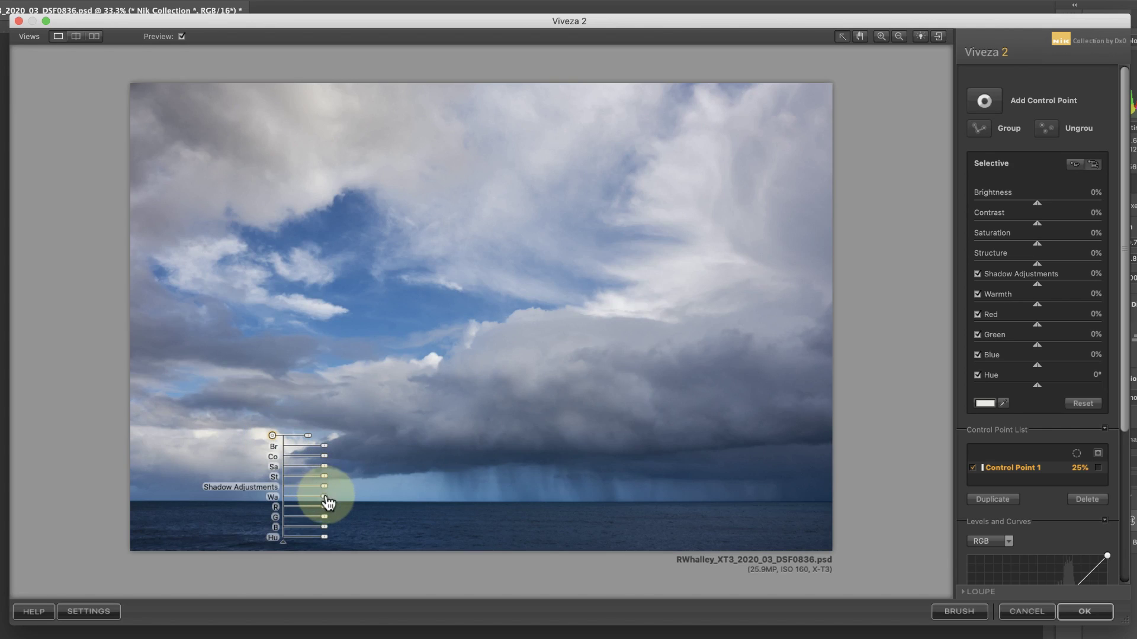
- Set the control point's Warmth to 86%, Brightness to -24%, Contrast to 33% and size to 58%
drag(328, 502, 354, 504)
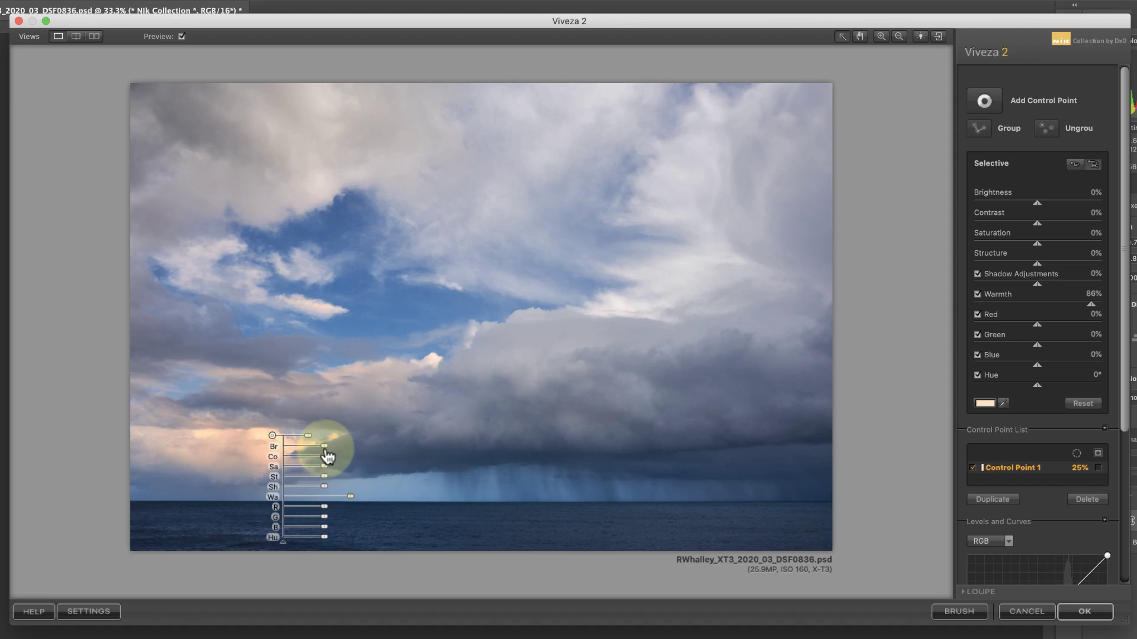
drag(325, 452, 319, 453)
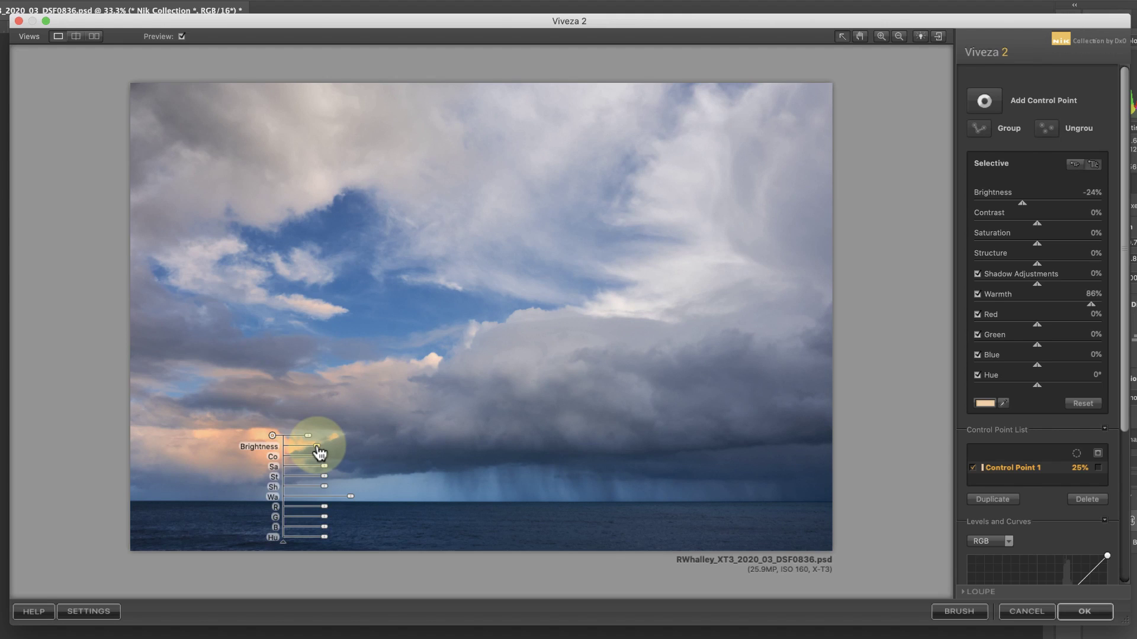
drag(324, 457, 338, 466)
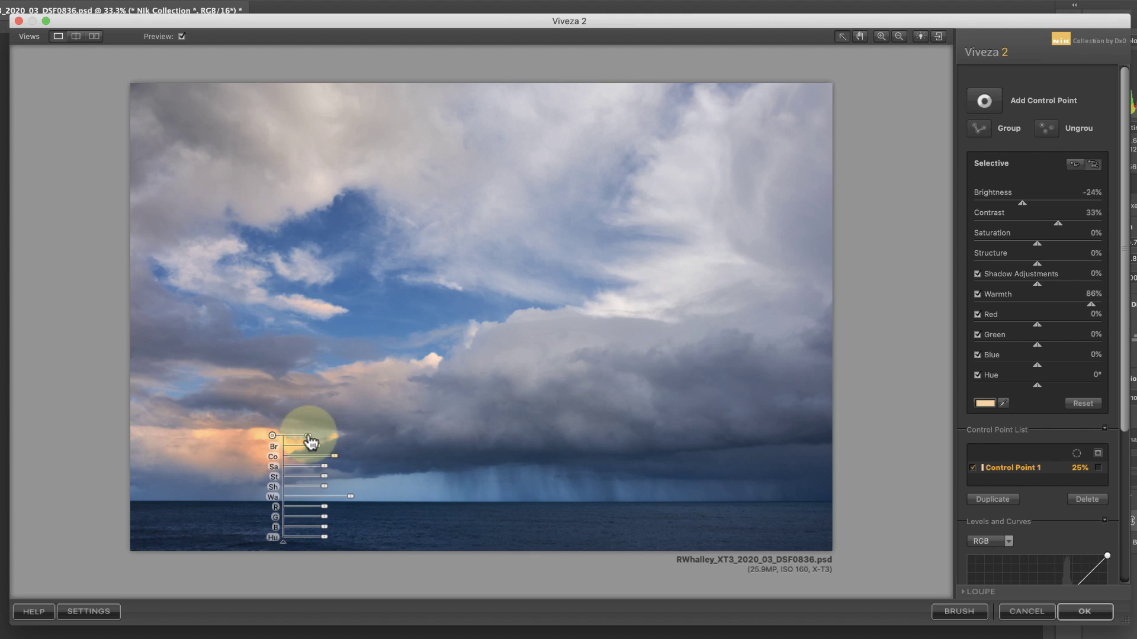
drag(310, 443, 331, 444)
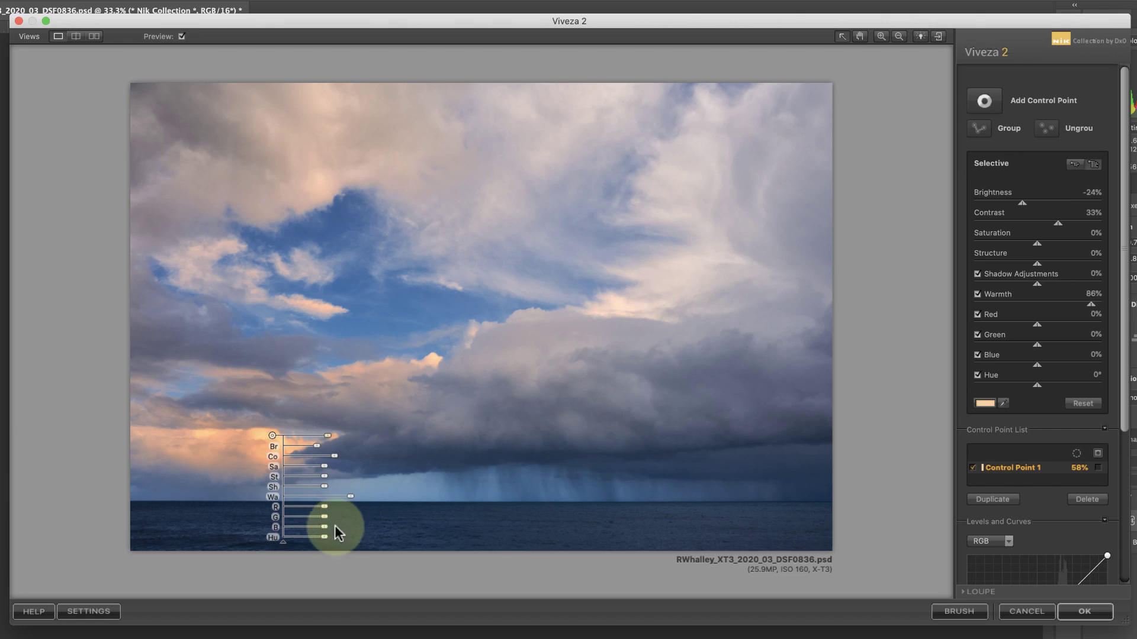
- Set the control point's Blue to -13%, Green to -4% and Red to 7%, and shift the point slightly within the bright cloud
drag(326, 533, 322, 535)
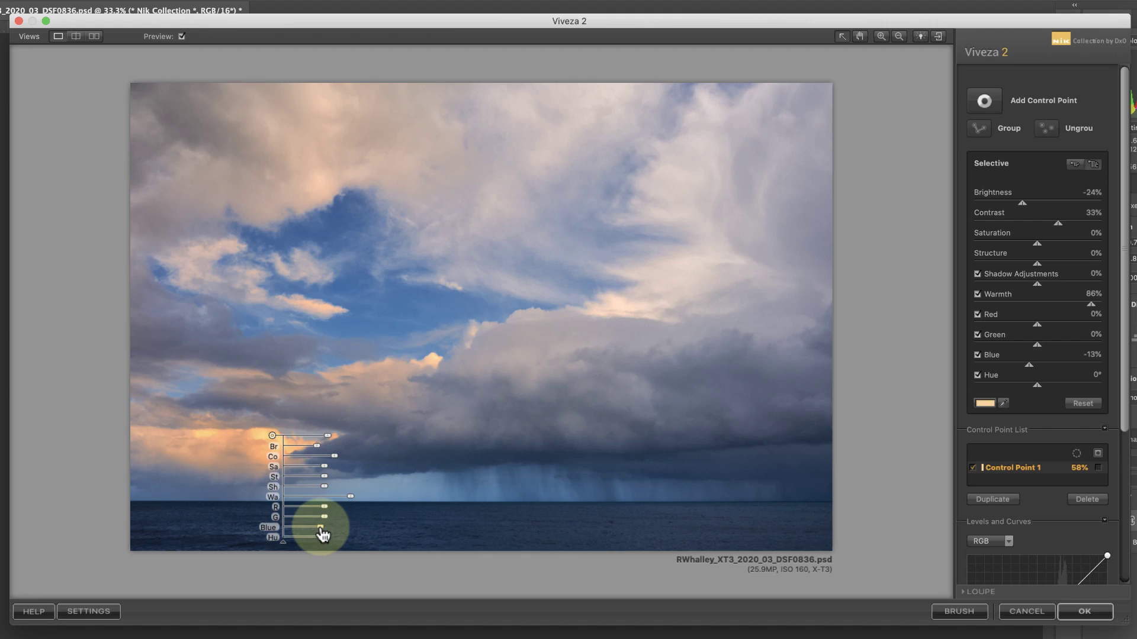
drag(324, 507, 328, 508)
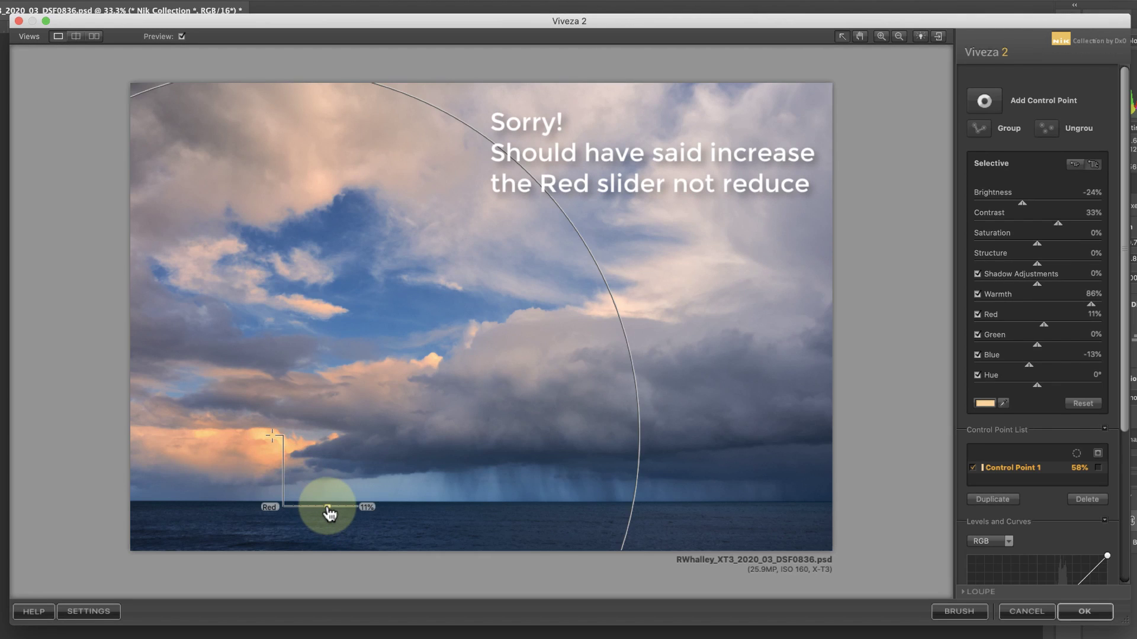
drag(326, 521, 324, 522)
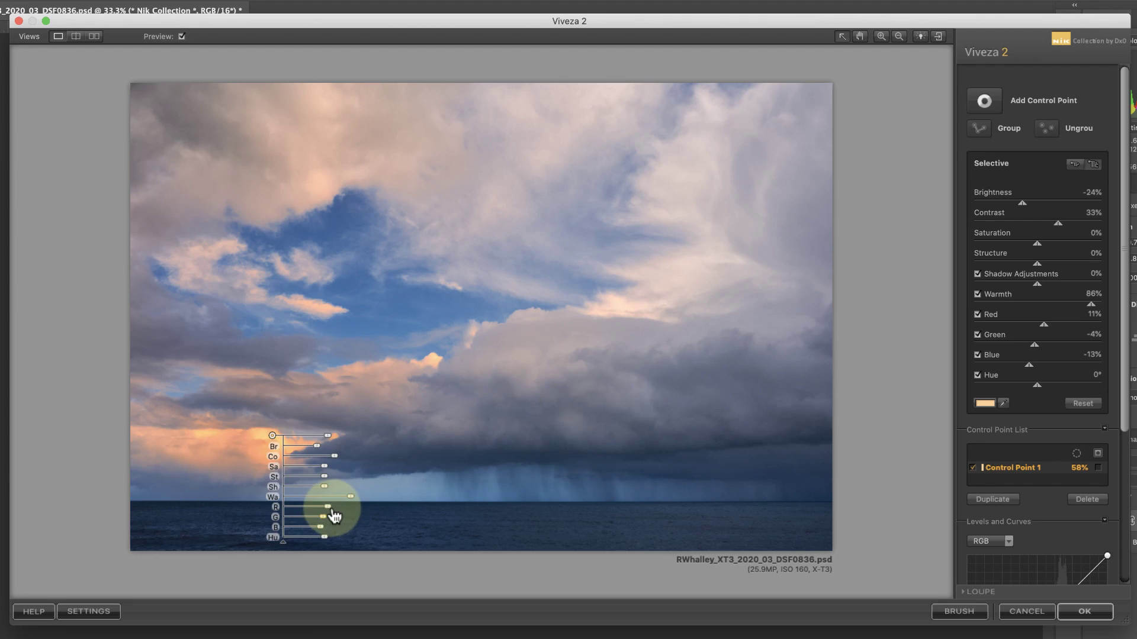
drag(327, 508, 331, 512)
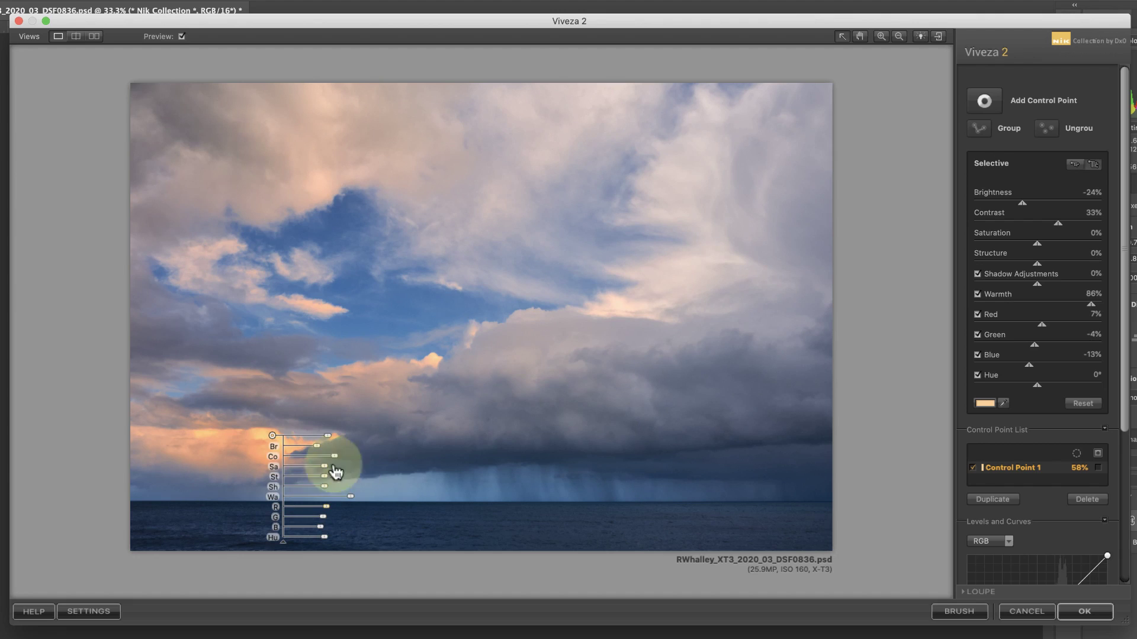
drag(275, 444, 260, 449)
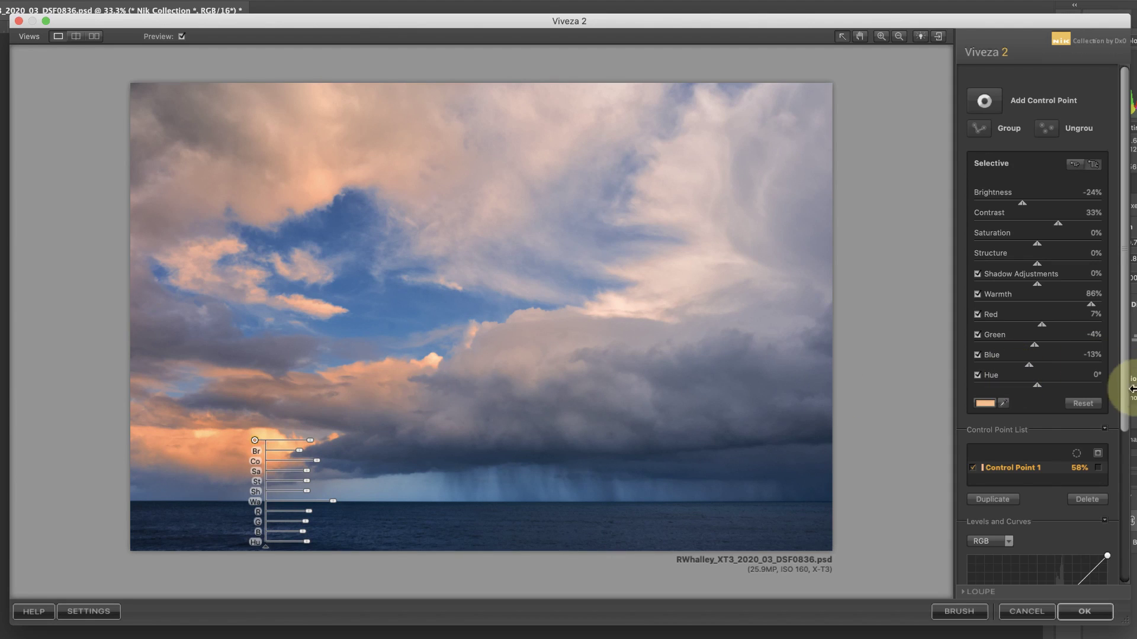
- Duplicate the control point and place the copy on the bright cloud tip near the middle of the photo
drag(1124, 403, 1125, 423)
click(1001, 478)
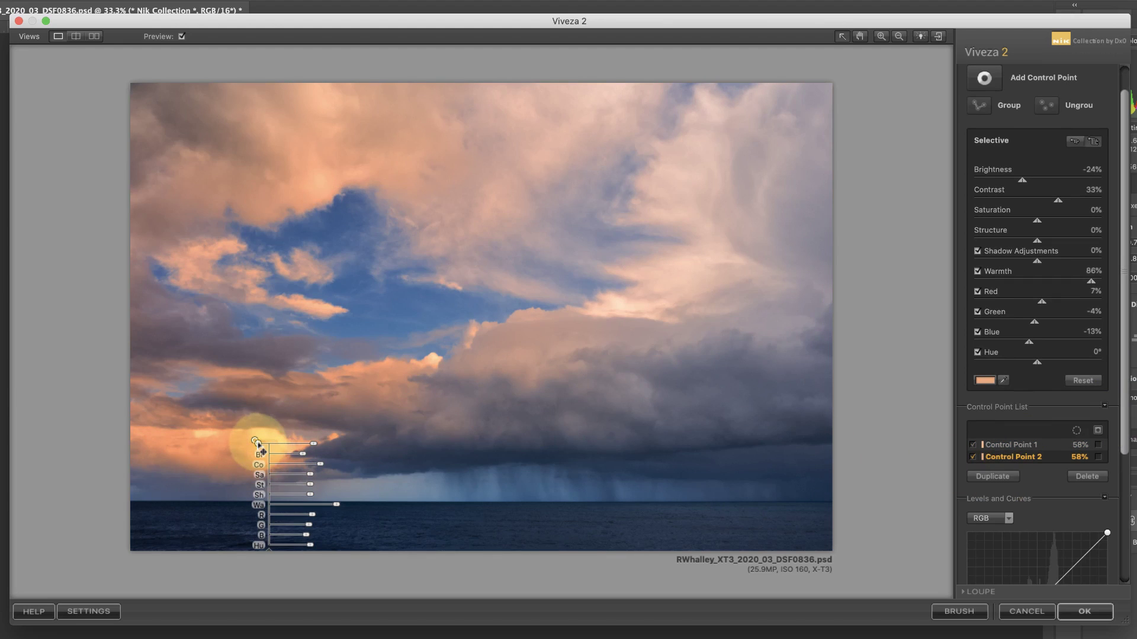
drag(258, 444, 427, 364)
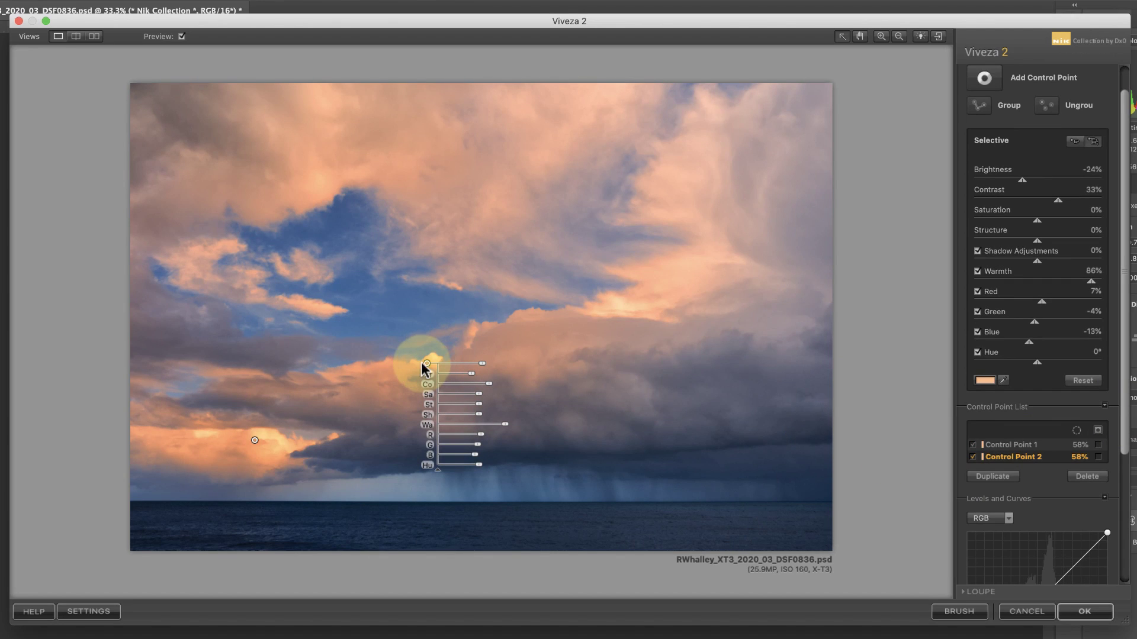
- Reduce the duplicated control point's size to 32% and its Warmth to 71%, and deselect it
drag(487, 371, 472, 372)
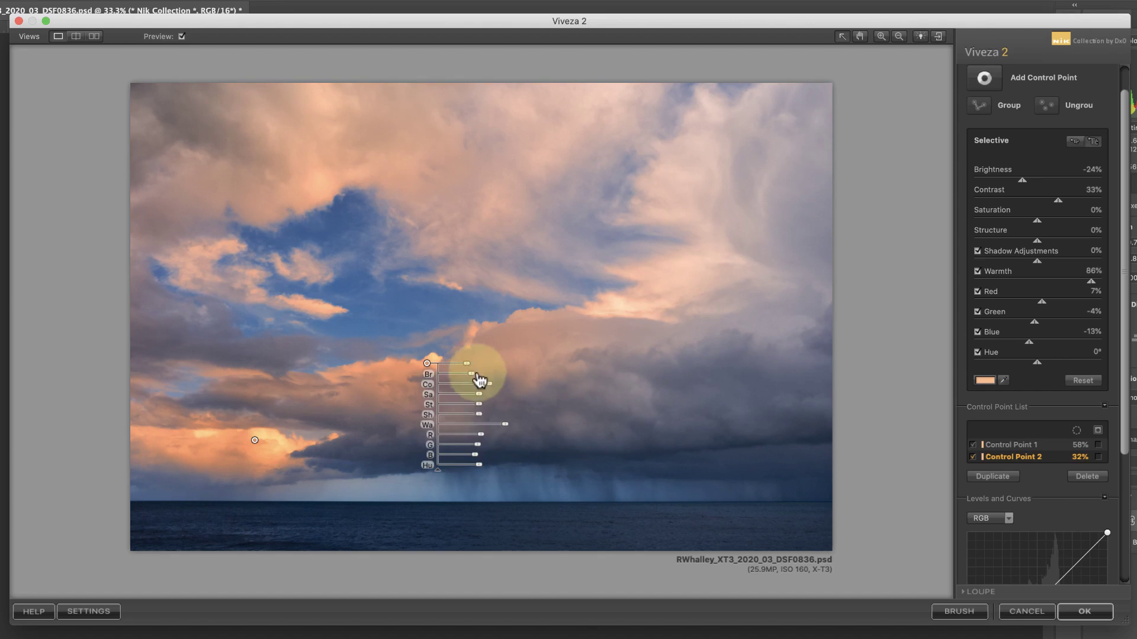
drag(508, 431, 503, 434)
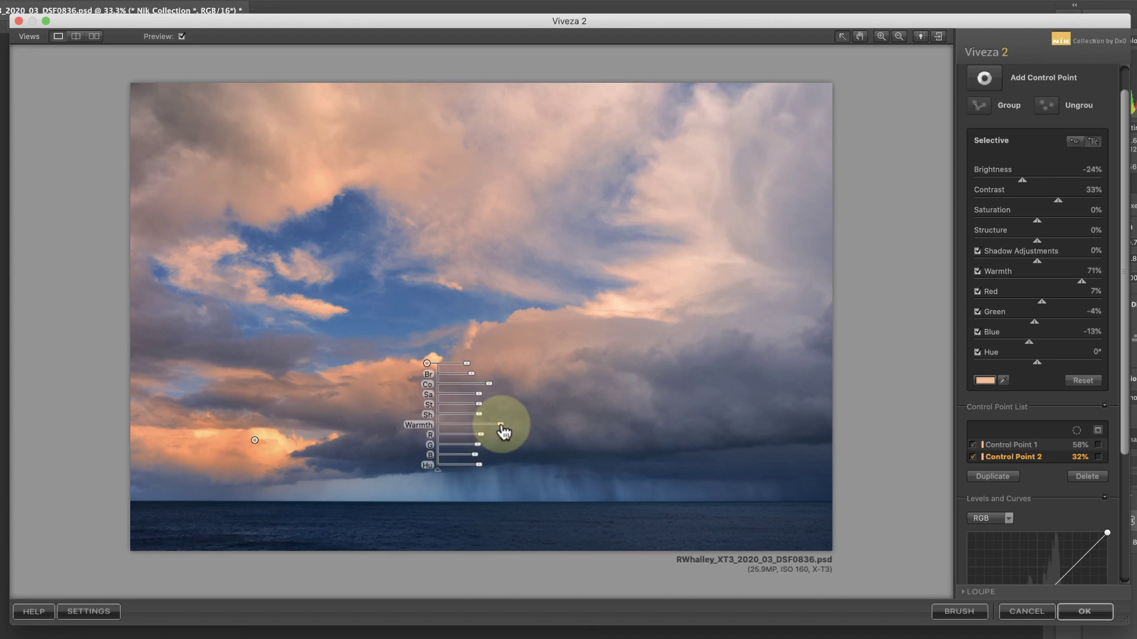
click(662, 403)
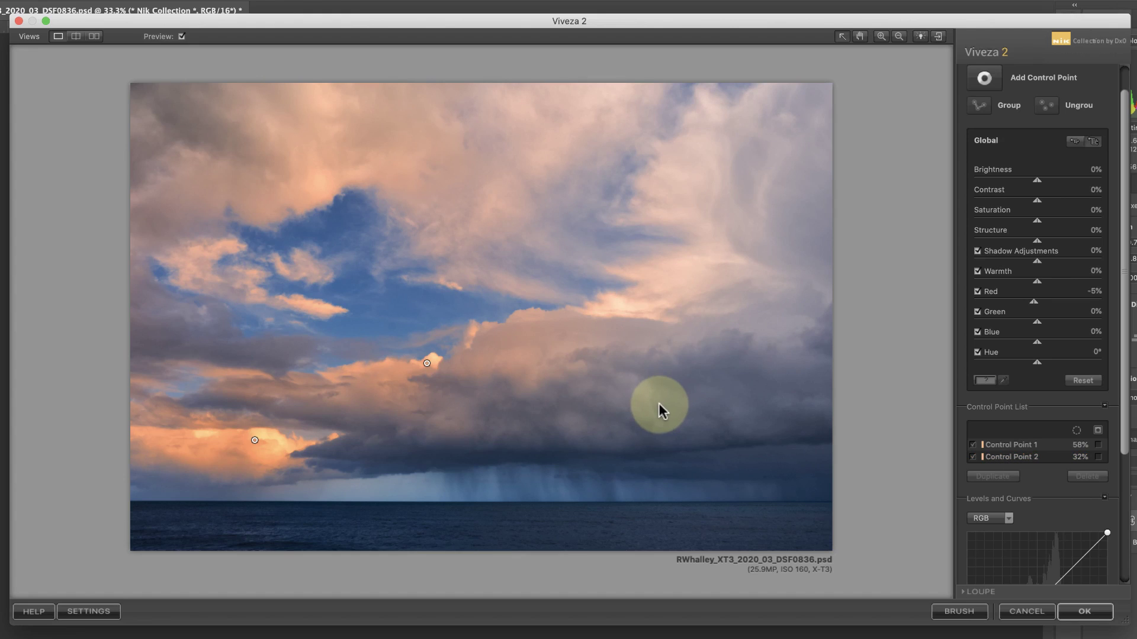
- Add a control point on the blue sky patch with a size of 34% and Saturation at -21%, and deselect it
click(984, 78)
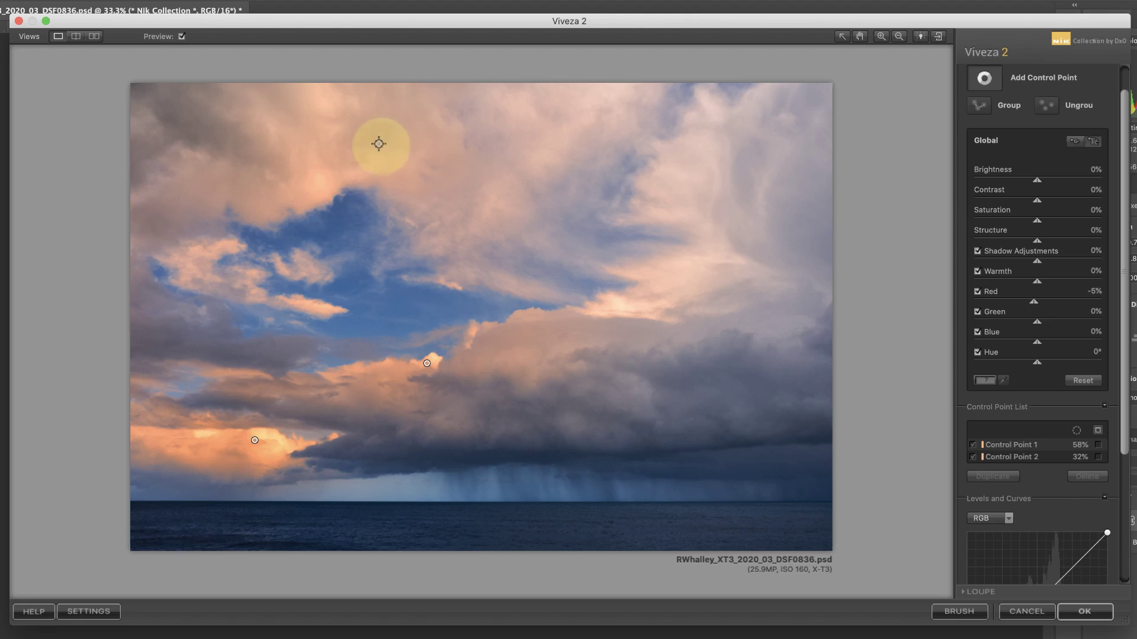
click(334, 220)
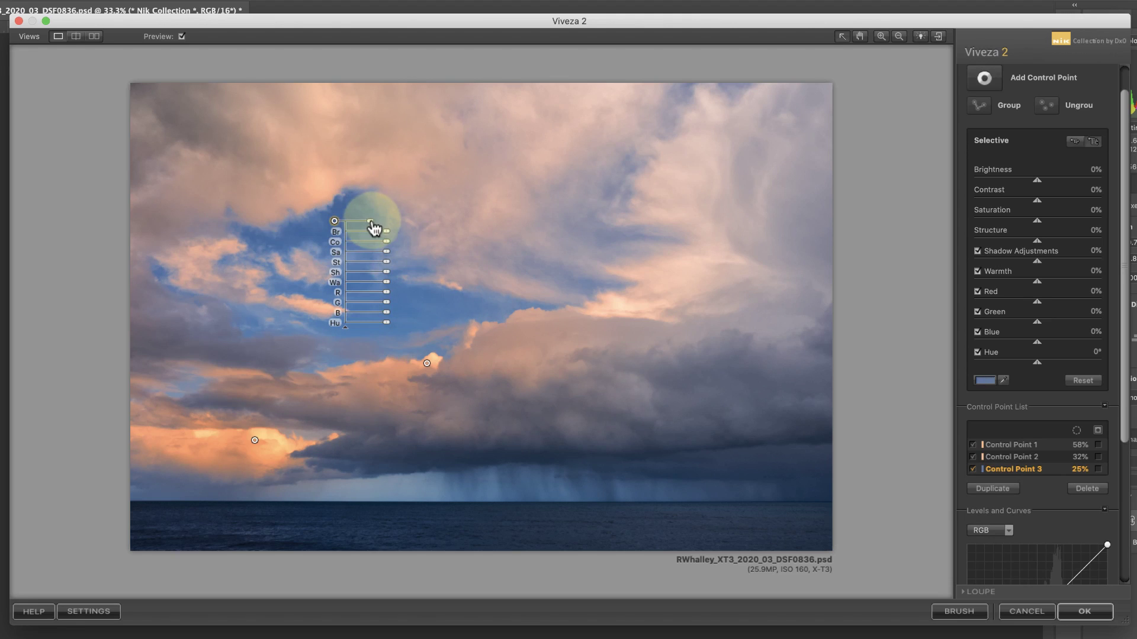
drag(371, 228, 381, 254)
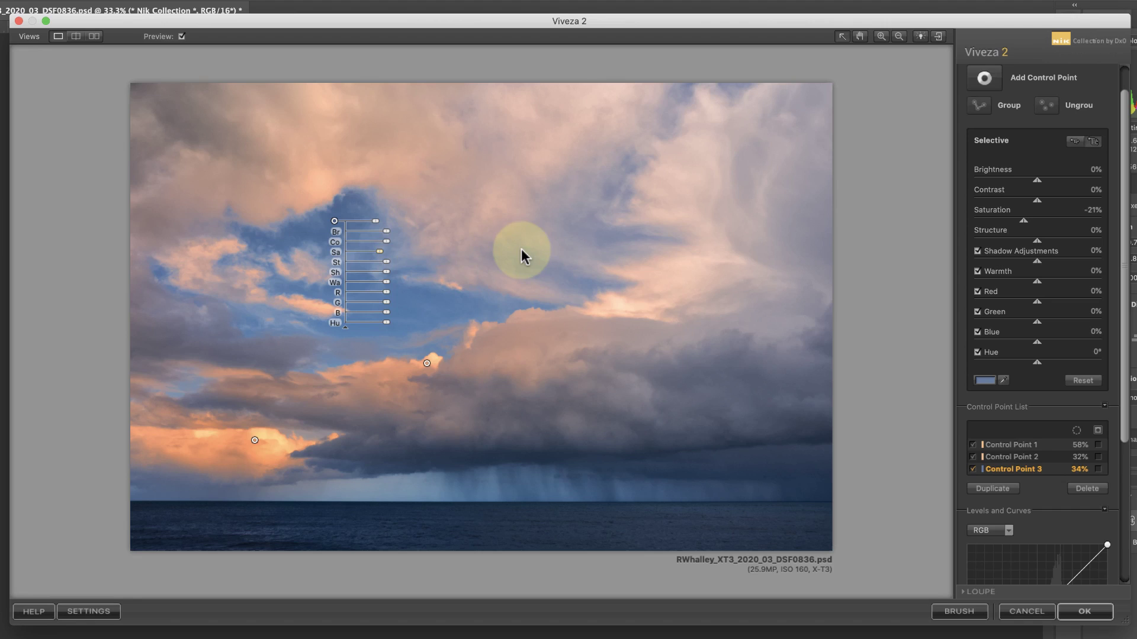
click(605, 261)
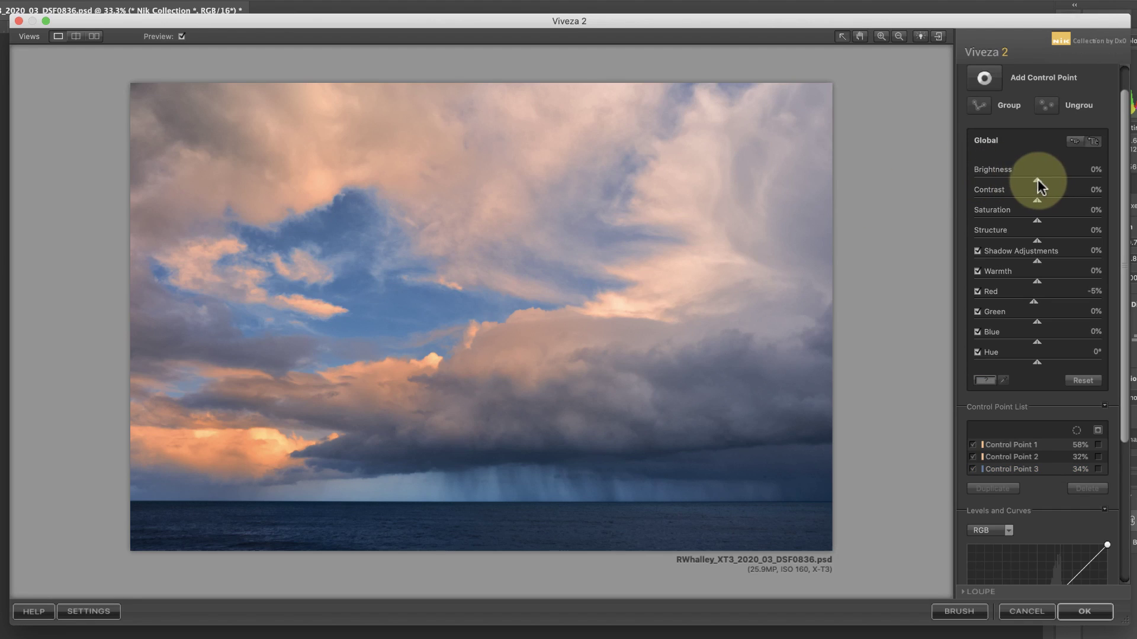
- Set the global Brightness to -6%, Contrast to 4%, Saturation to -5% and Warmth to 7%
drag(1034, 179, 1031, 179)
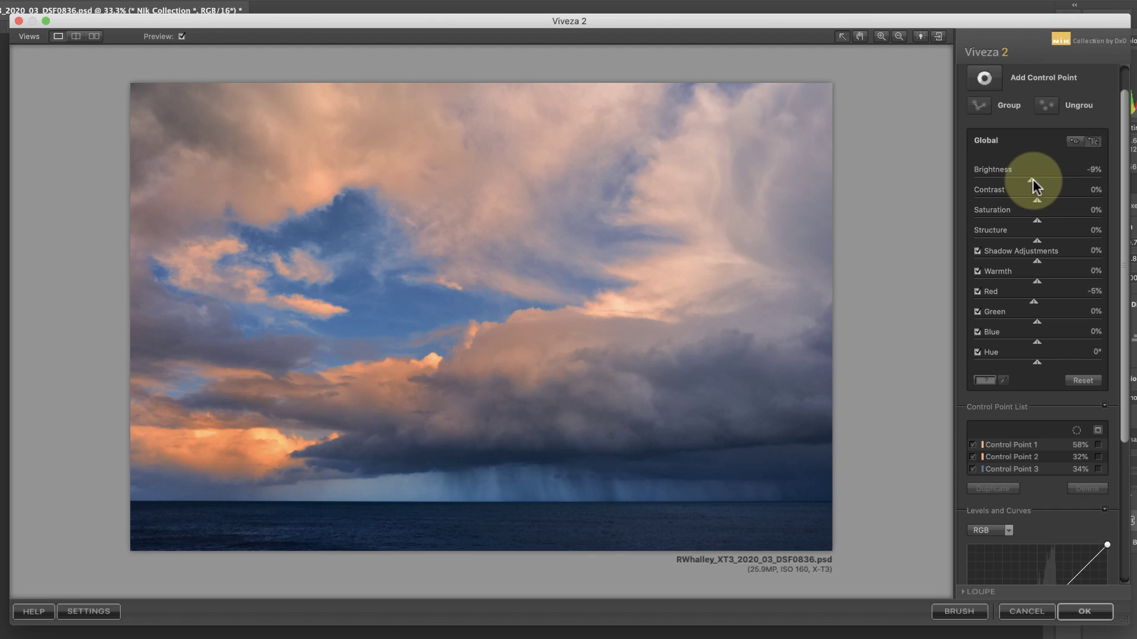
drag(1035, 201, 1041, 199)
drag(1034, 179, 1040, 202)
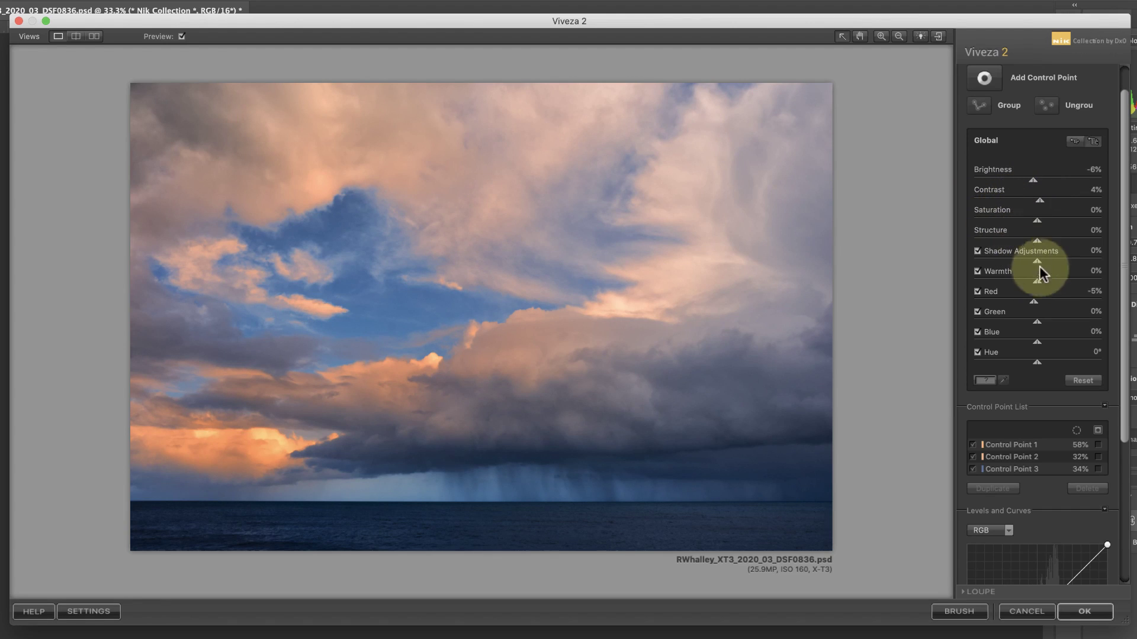
drag(1037, 219, 1034, 221)
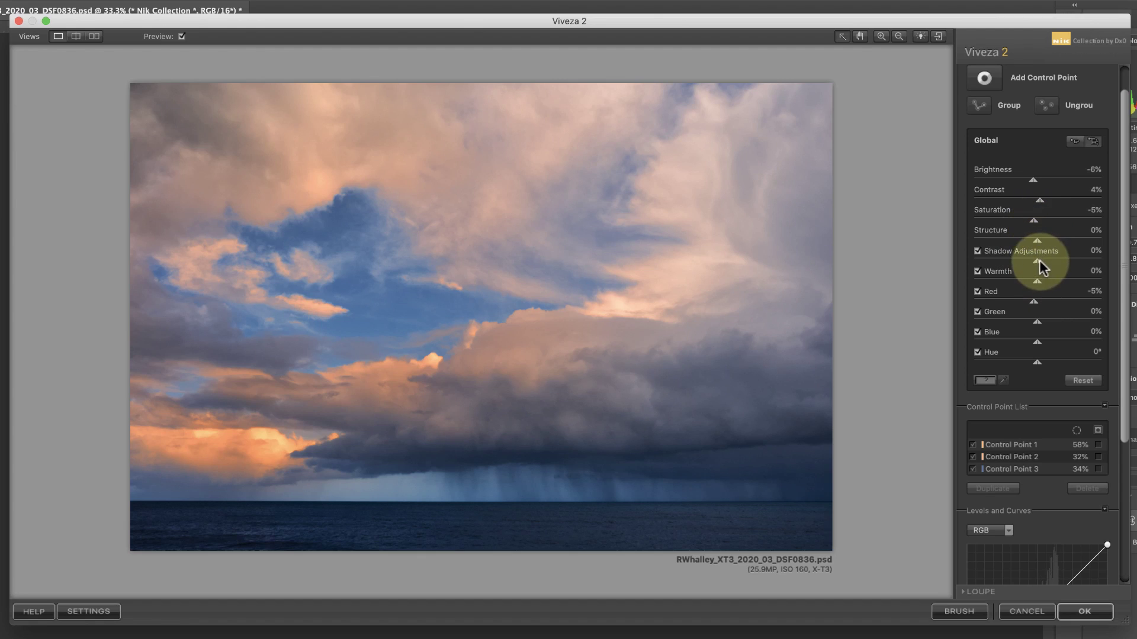
drag(1038, 278, 1041, 281)
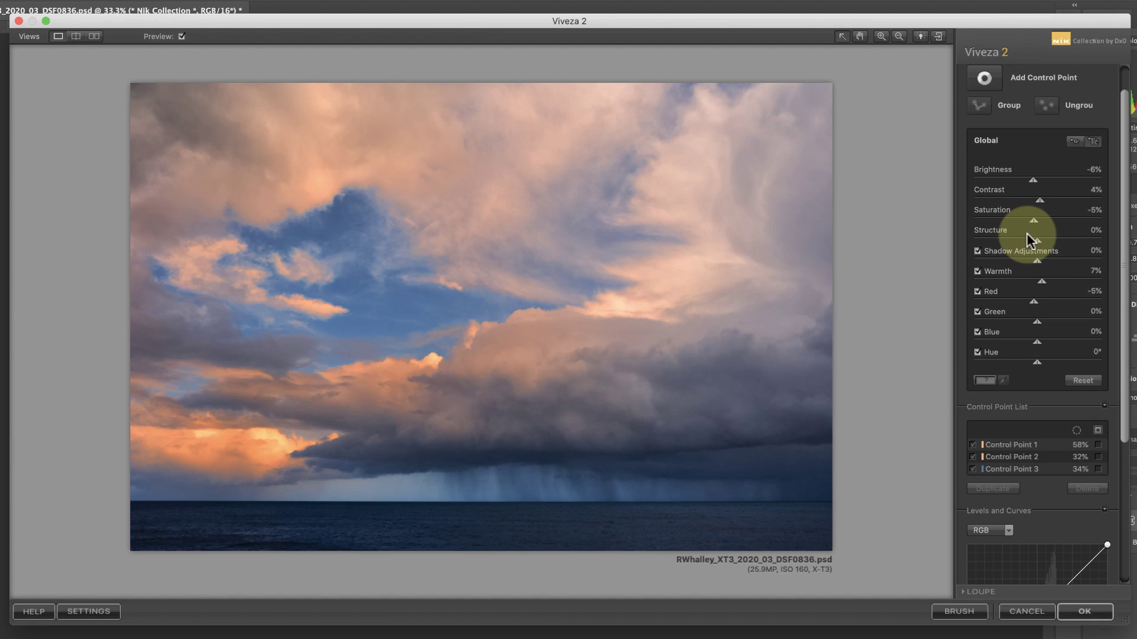
- Compare the photo before and after in split and side-by-side views, and return to the single image view
mouse_move(921, 232)
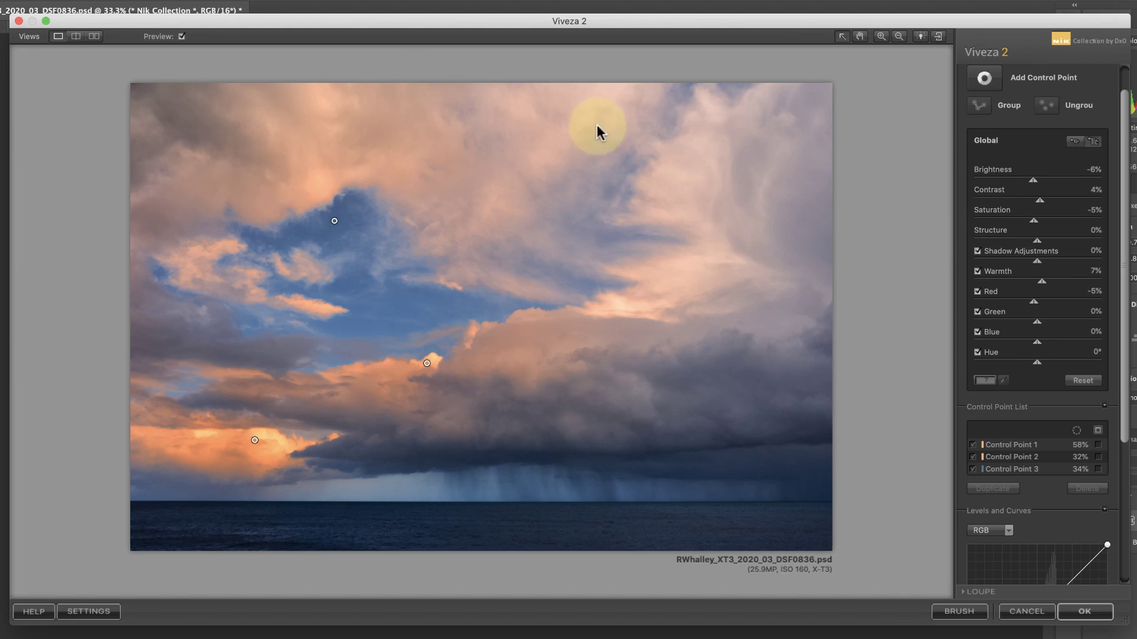
click(76, 36)
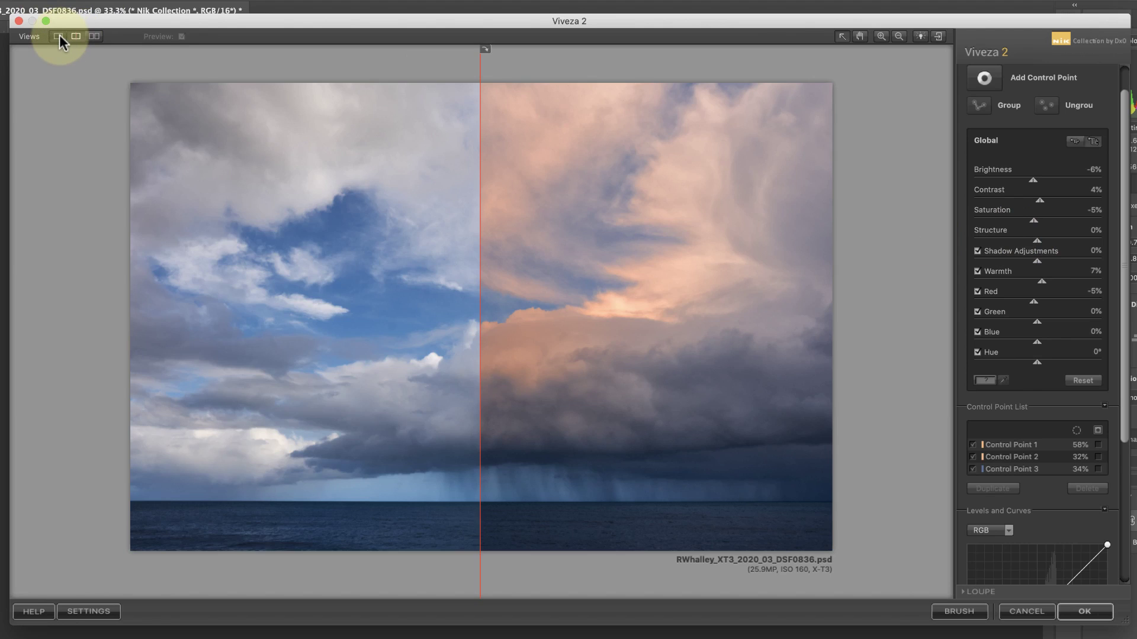
click(59, 36)
click(93, 36)
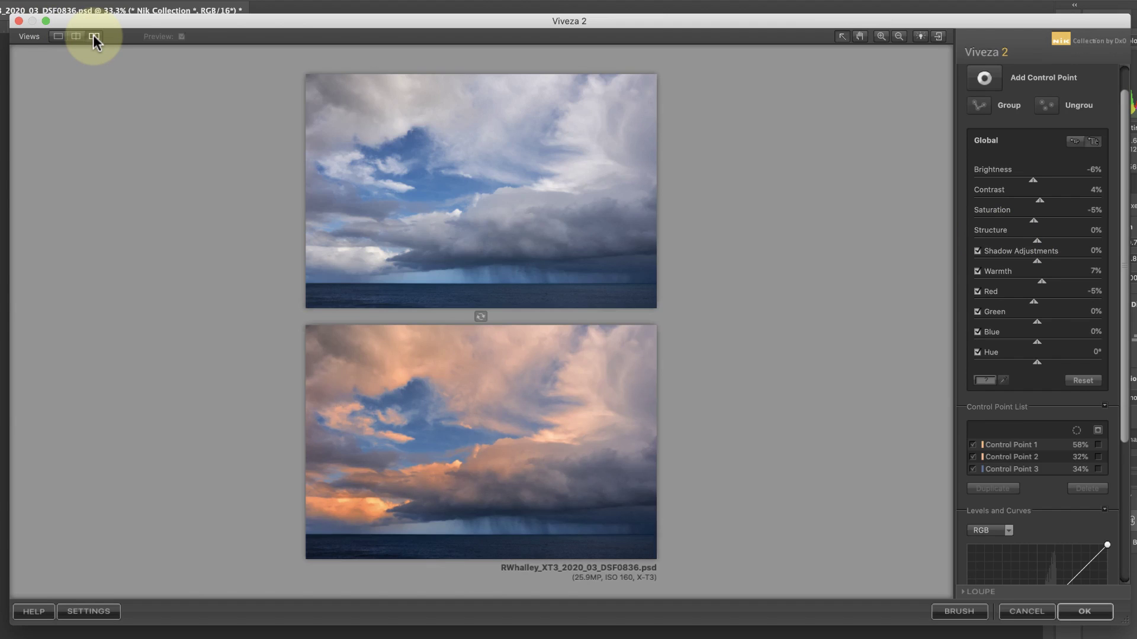
click(480, 316)
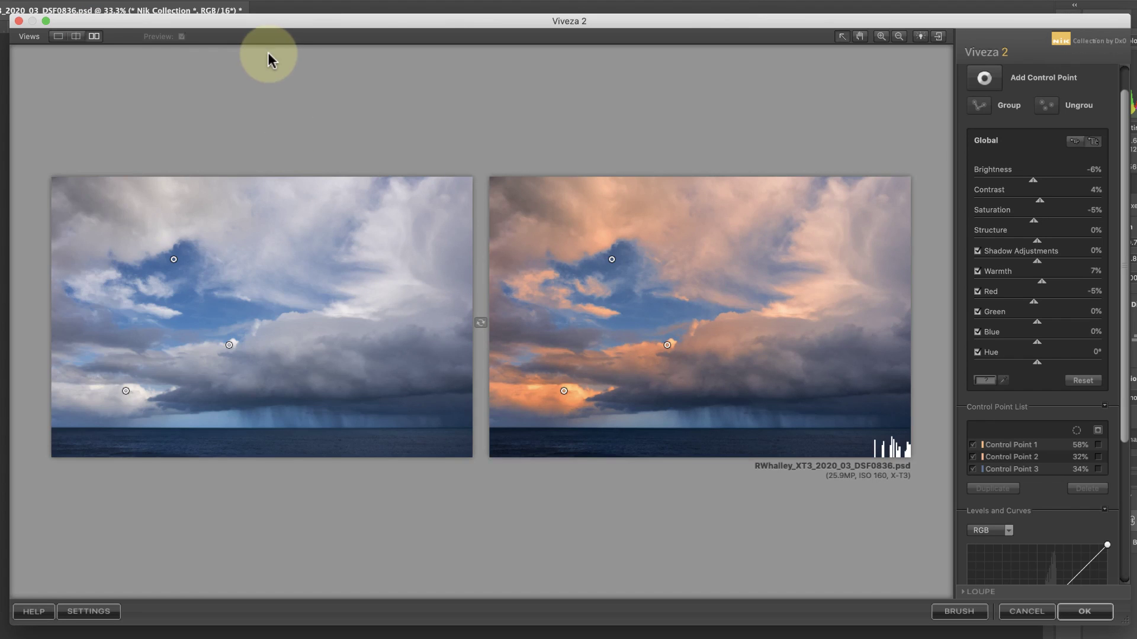
click(57, 37)
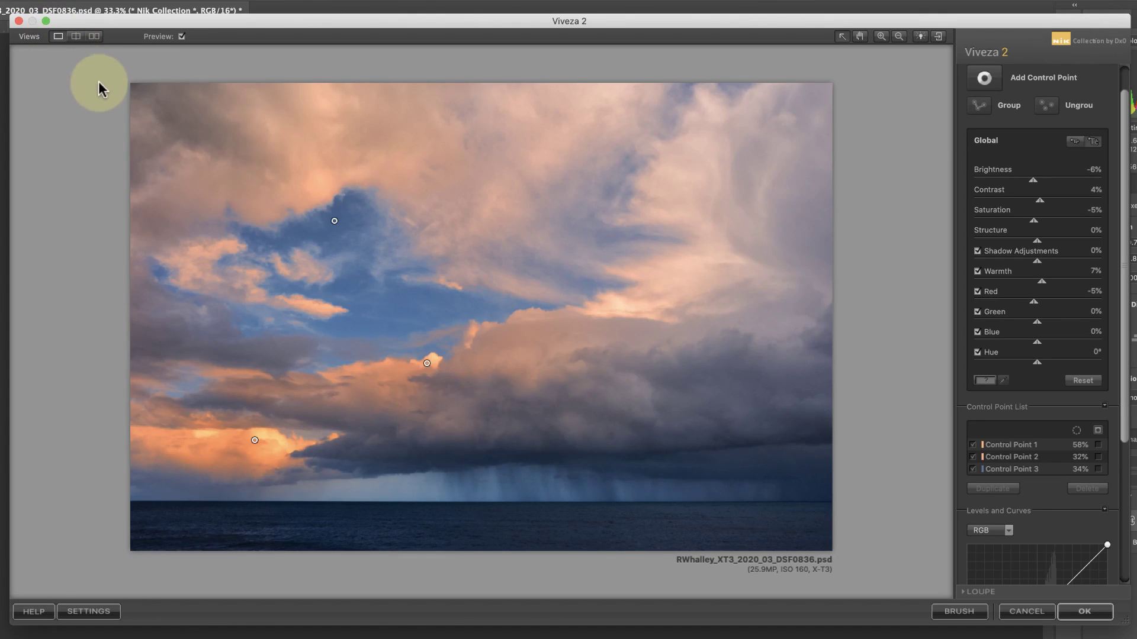